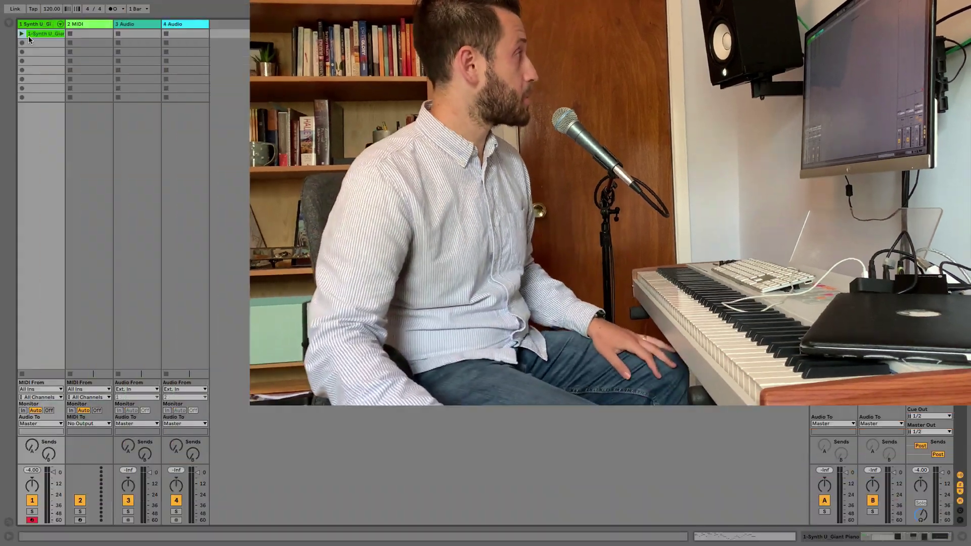
Step: Play and stop the piano clip, then duplicate track 1 and freeze the new track 2
{"action": "left_click", "coordinate": [22, 34]}
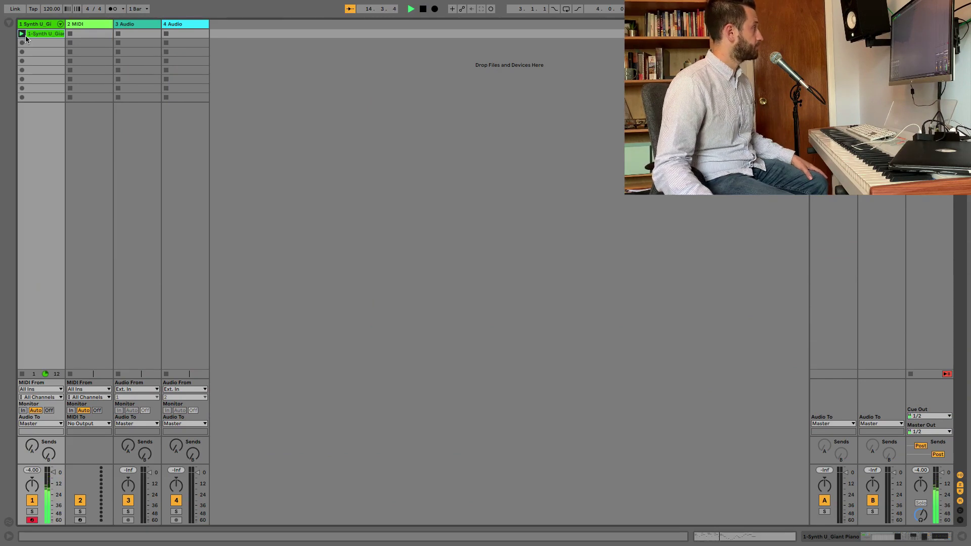
{"action": "left_click", "coordinate": [21, 375]}
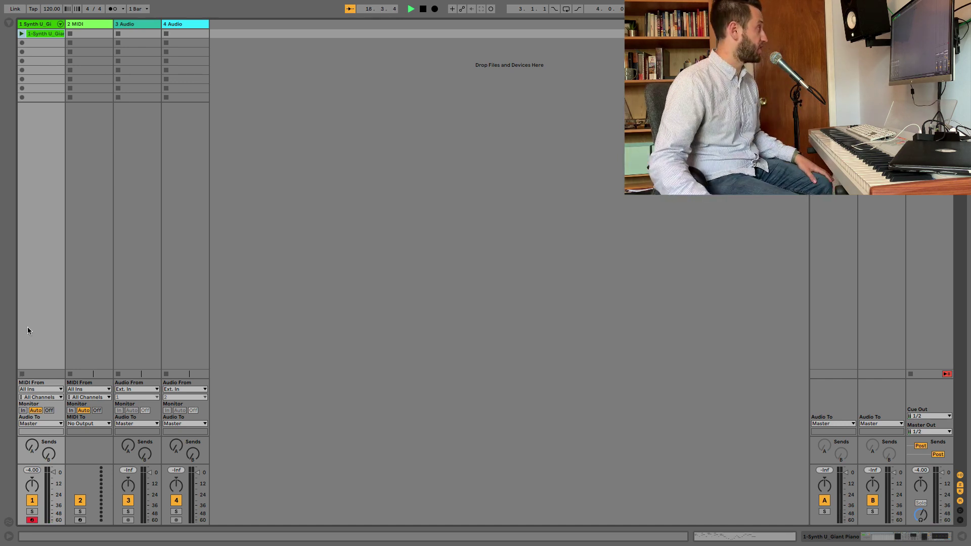
{"action": "left_click", "coordinate": [43, 28]}
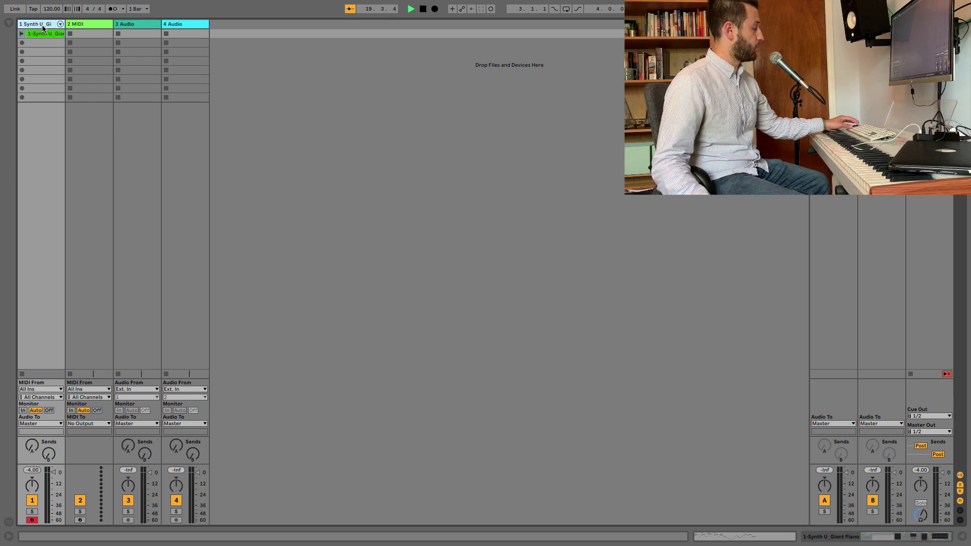
{"action": "key", "text": "super+d"}
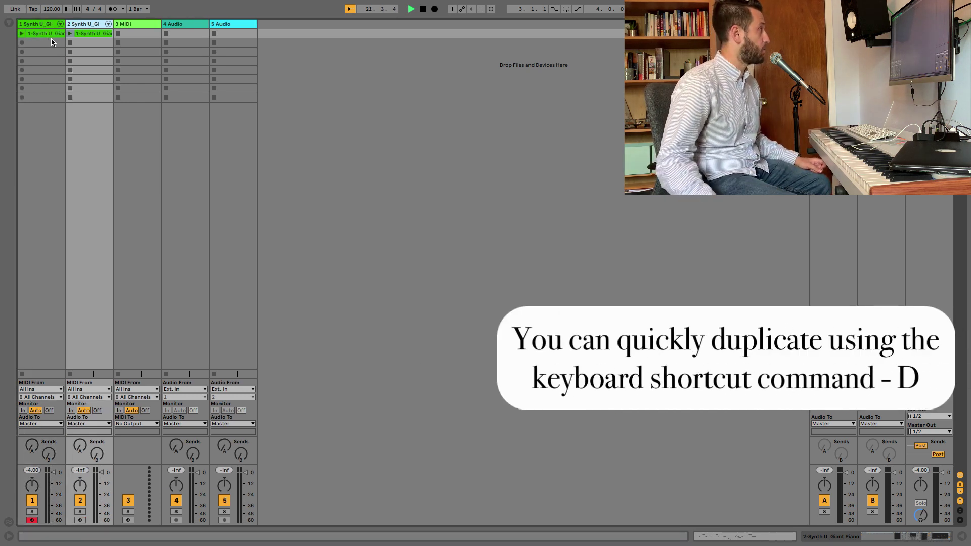
{"action": "right_click", "coordinate": [86, 26]}
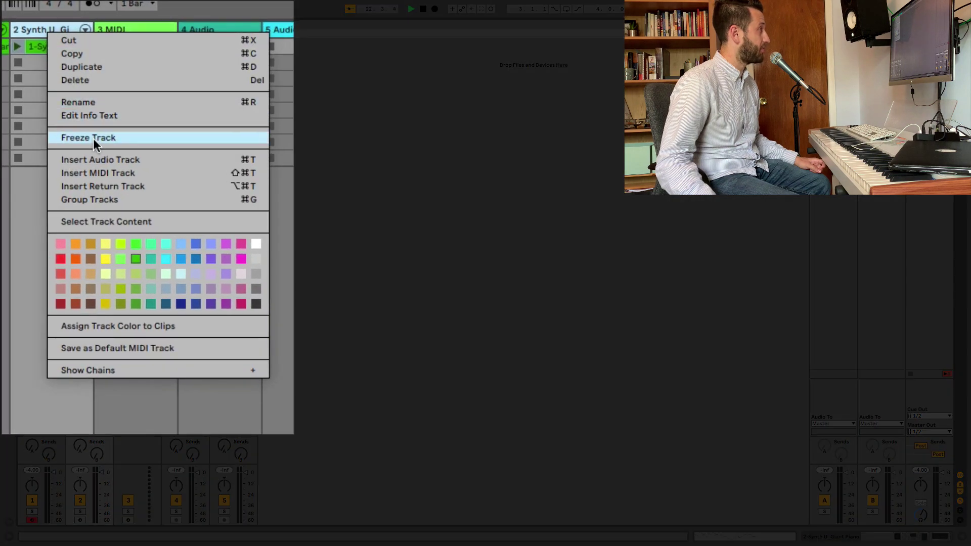
{"action": "left_click", "coordinate": [93, 138]}
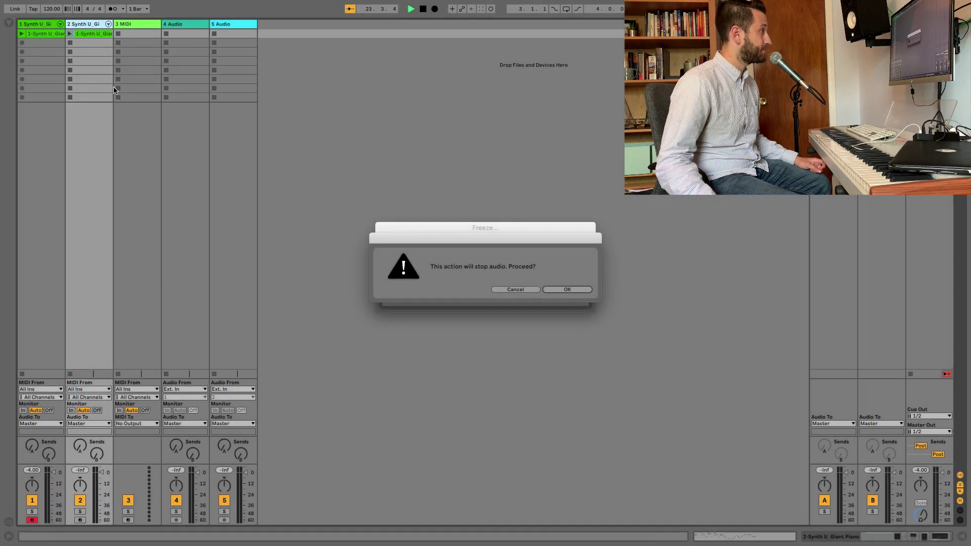
{"action": "left_click", "coordinate": [567, 290]}
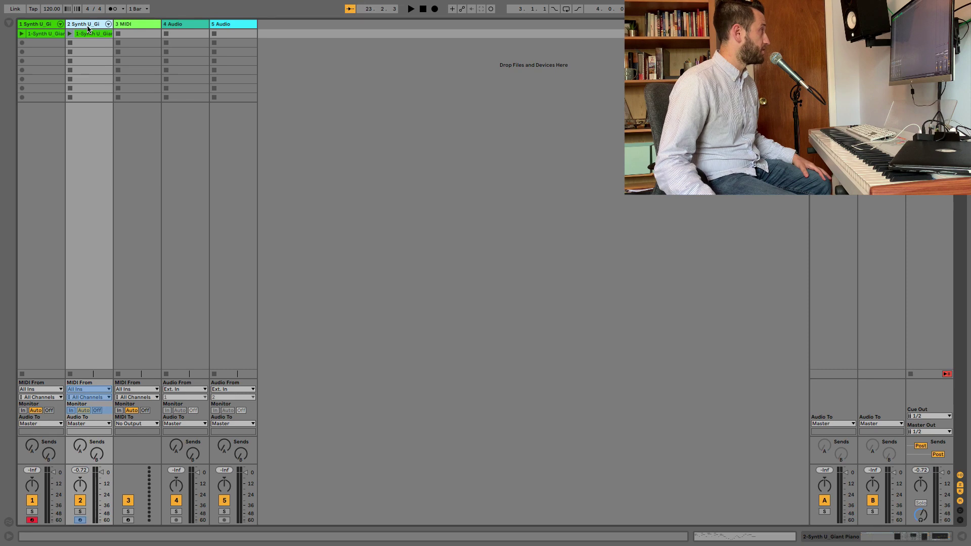
Step: Flatten frozen track 2 to audio, solo it, and play its rendered clip in Clip View
{"action": "right_click", "coordinate": [83, 20]}
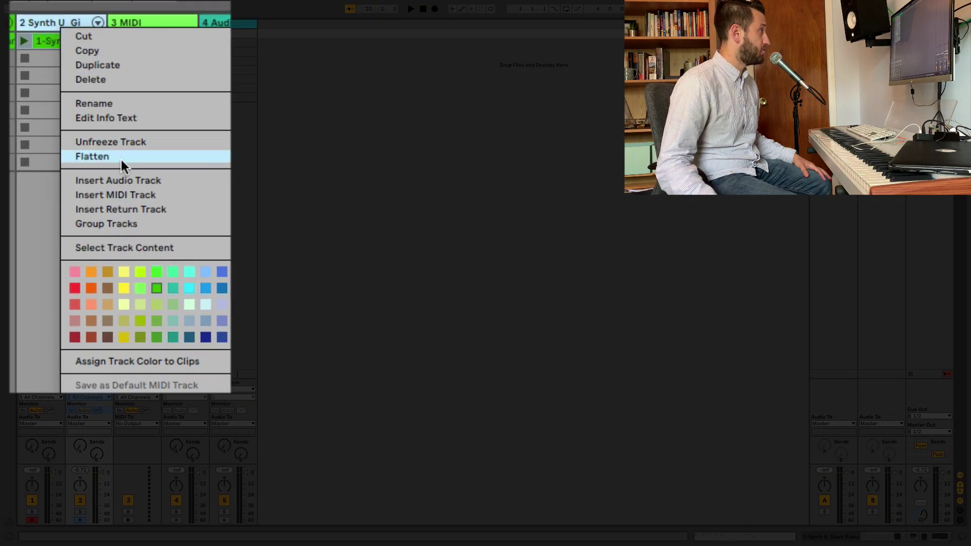
{"action": "left_click", "coordinate": [121, 158]}
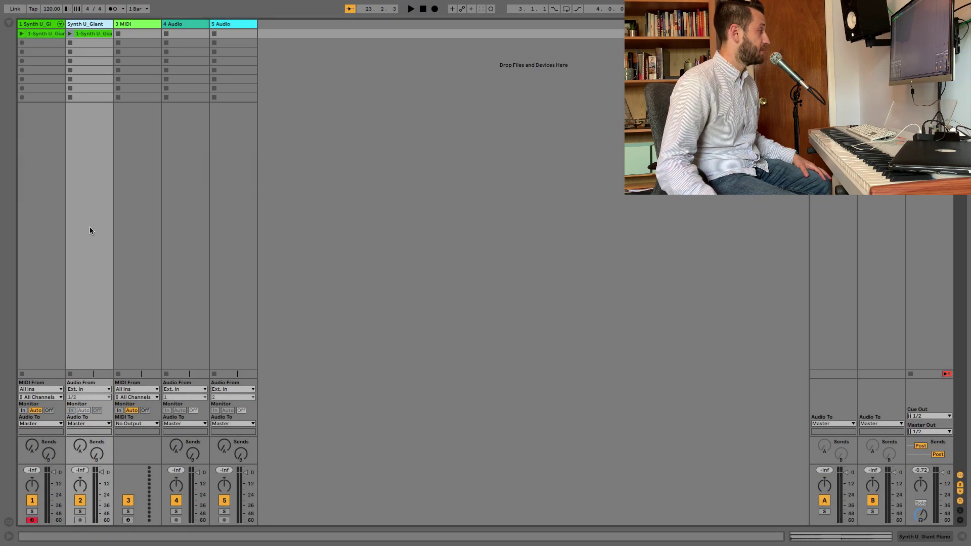
{"action": "left_click", "coordinate": [80, 512]}
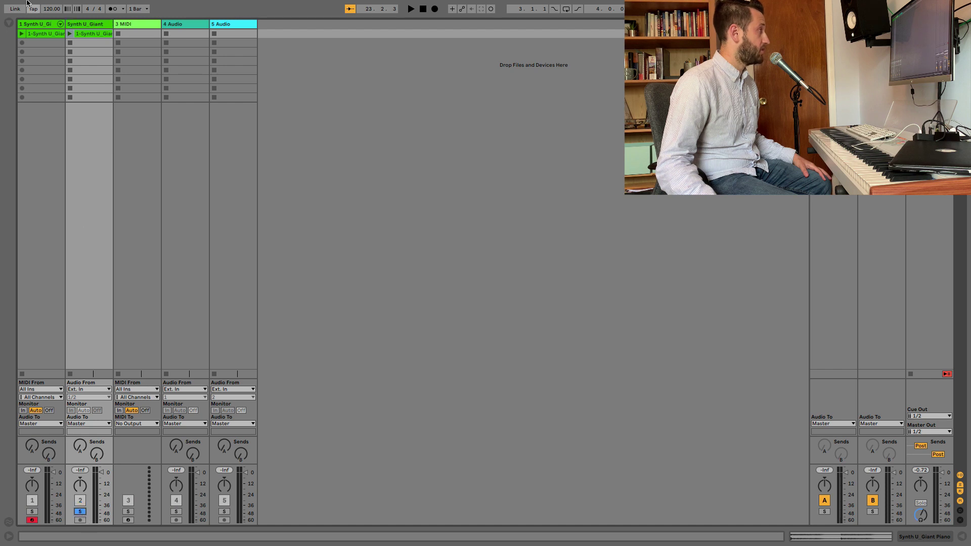
{"action": "left_click", "coordinate": [70, 33]}
{"action": "double_click", "coordinate": [93, 33]}
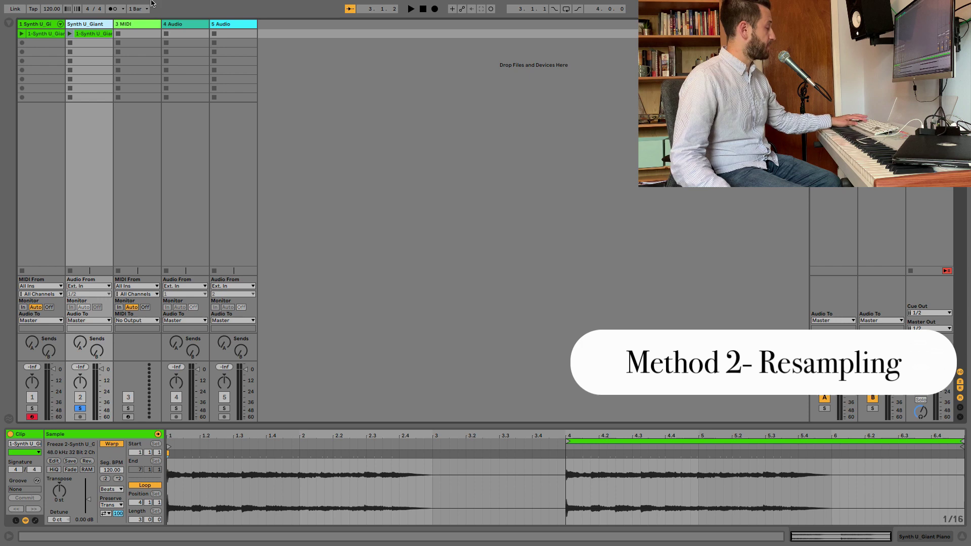
Step: Add audio track 3 with Audio From set to Resampling and arm it
{"action": "key", "text": "super+t"}
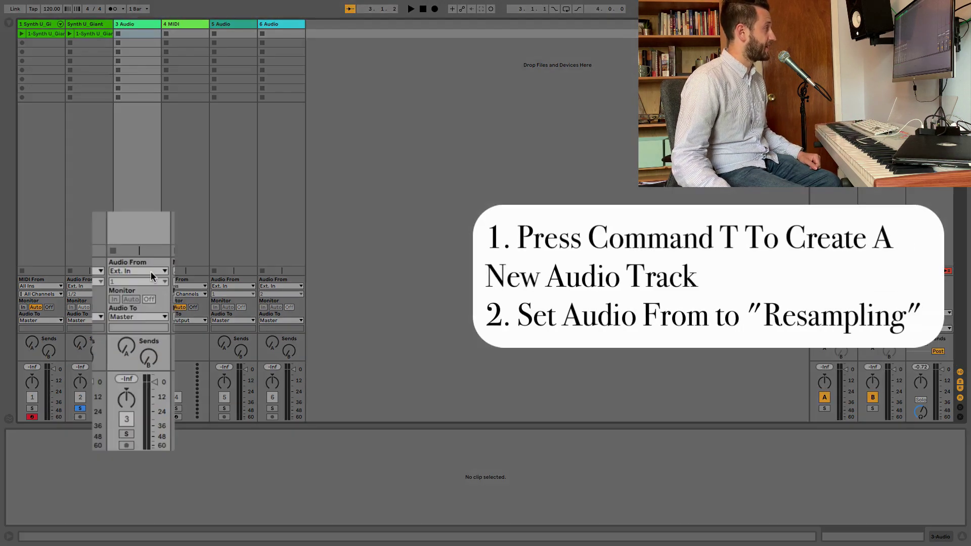
{"action": "left_click", "coordinate": [146, 286]}
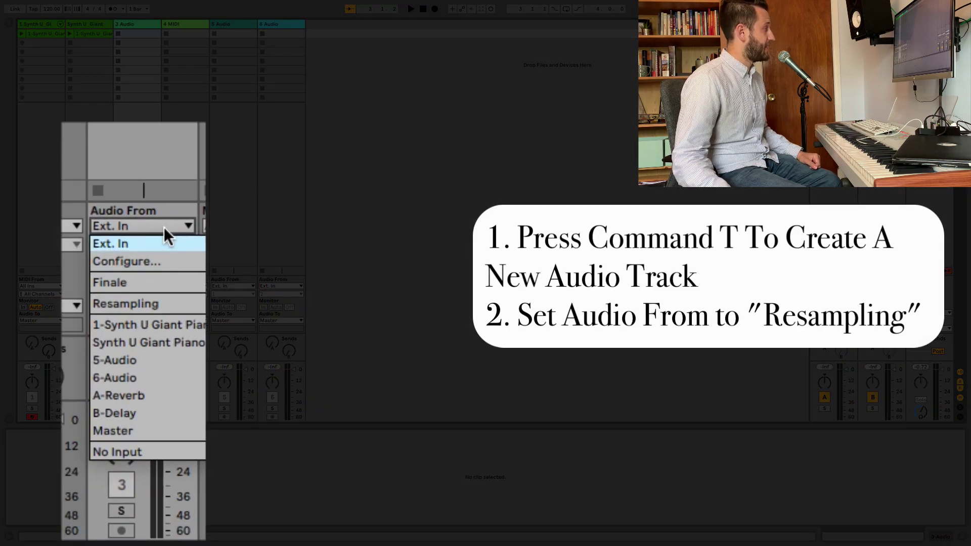
{"action": "left_click", "coordinate": [159, 299]}
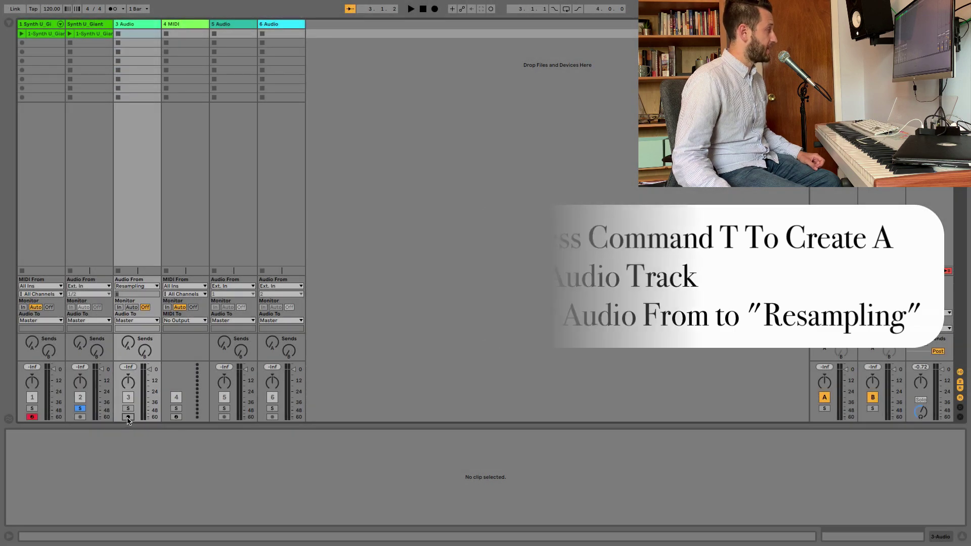
{"action": "left_click", "coordinate": [128, 417]}
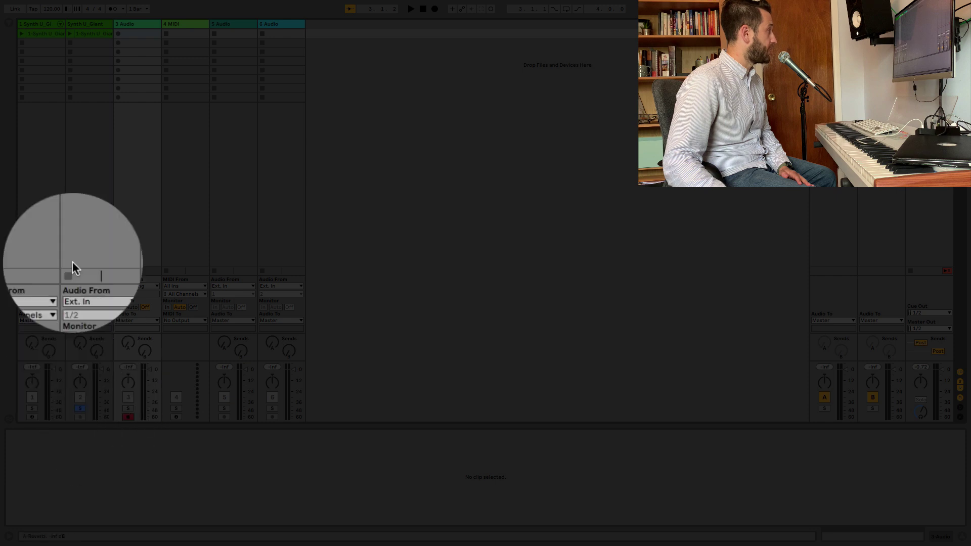
Step: Unsolo track 2, play the 1-Synth U_Giant clip and record it into track 3's first slot
{"action": "left_click", "coordinate": [78, 408]}
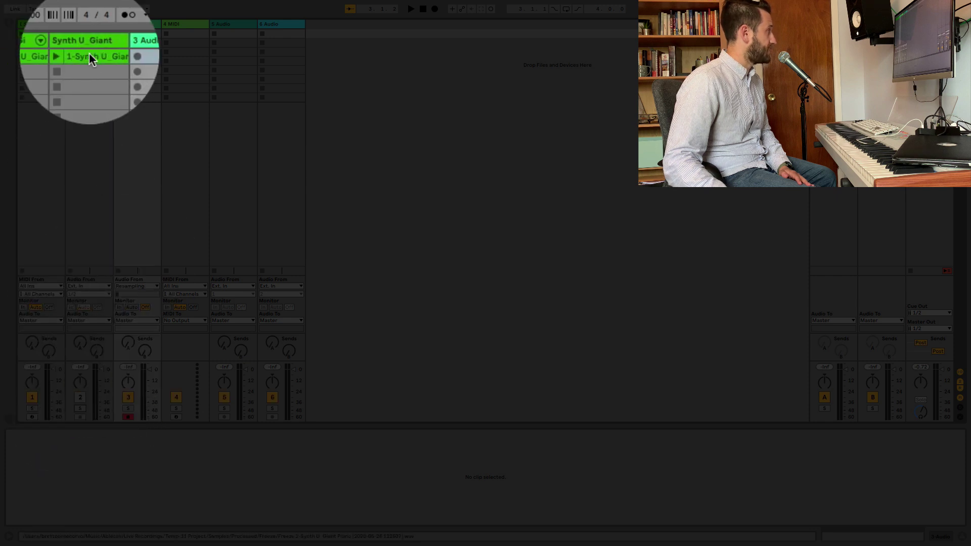
{"action": "left_click", "coordinate": [75, 43]}
{"action": "left_click", "coordinate": [60, 56]}
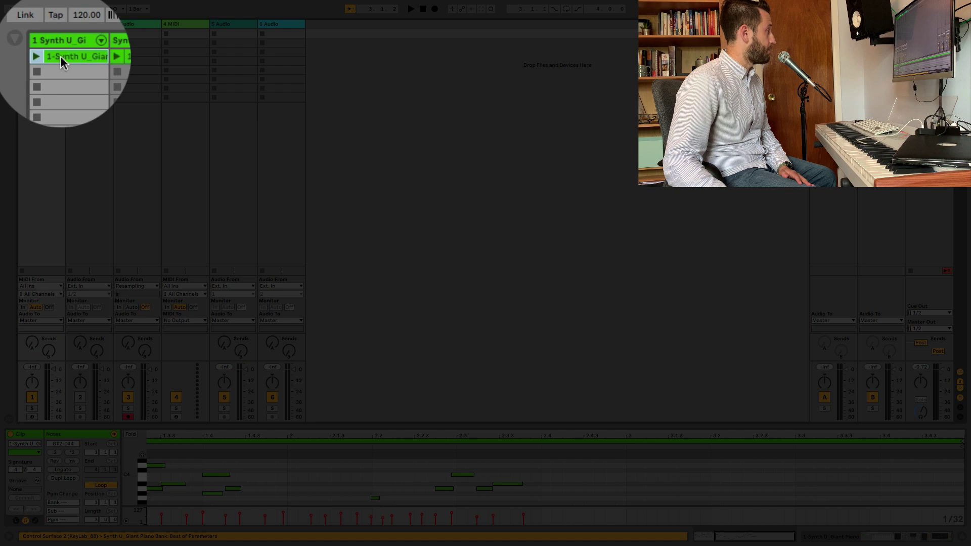
{"action": "left_click", "coordinate": [32, 56]}
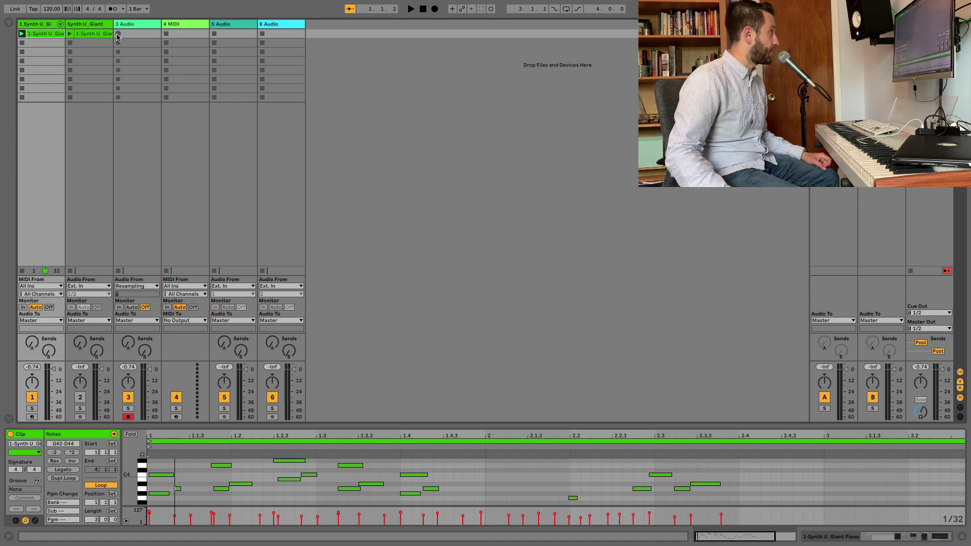
{"action": "left_click", "coordinate": [118, 34]}
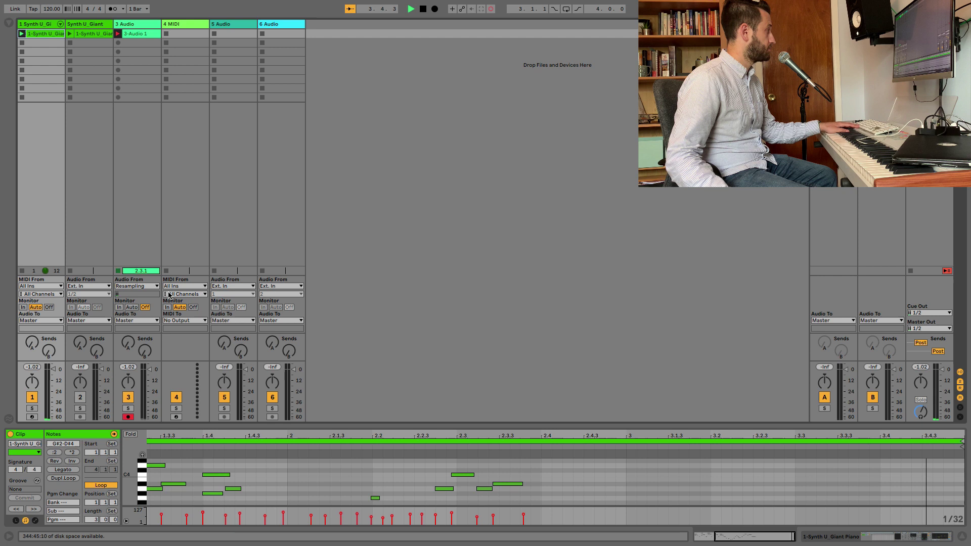
Step: Solo track 3 and show the 3-Audio 1 waveform in an enlarged Detail View
{"action": "left_click", "coordinate": [129, 399]}
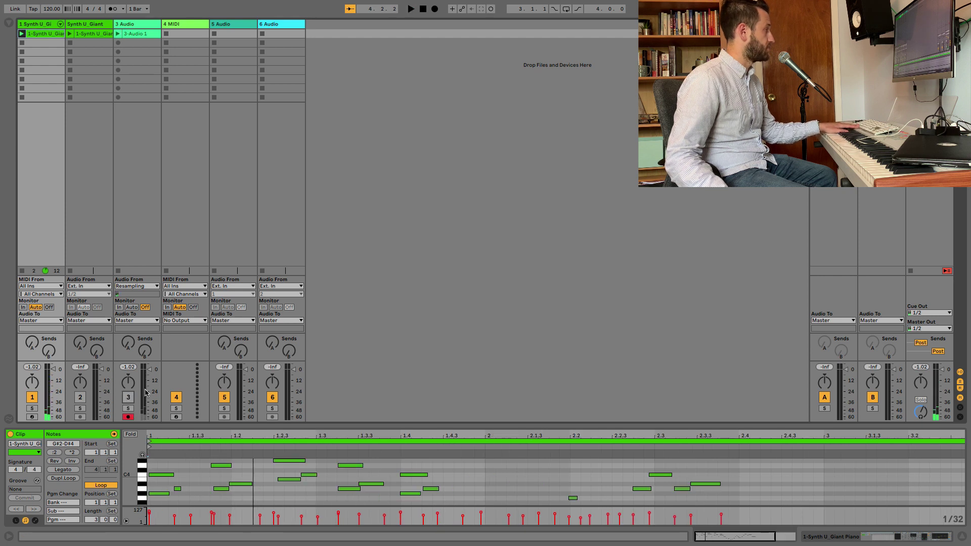
{"action": "left_click", "coordinate": [129, 409]}
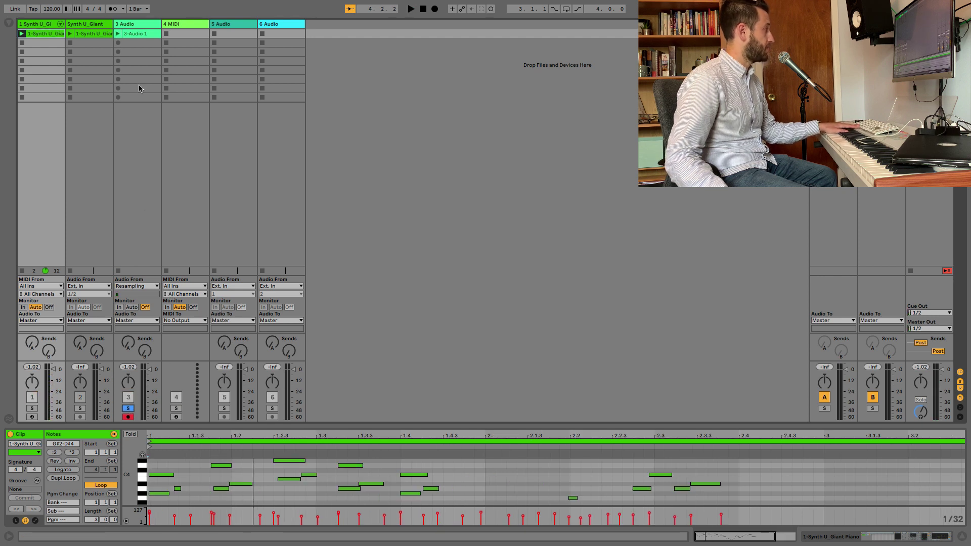
{"action": "left_click", "coordinate": [144, 34]}
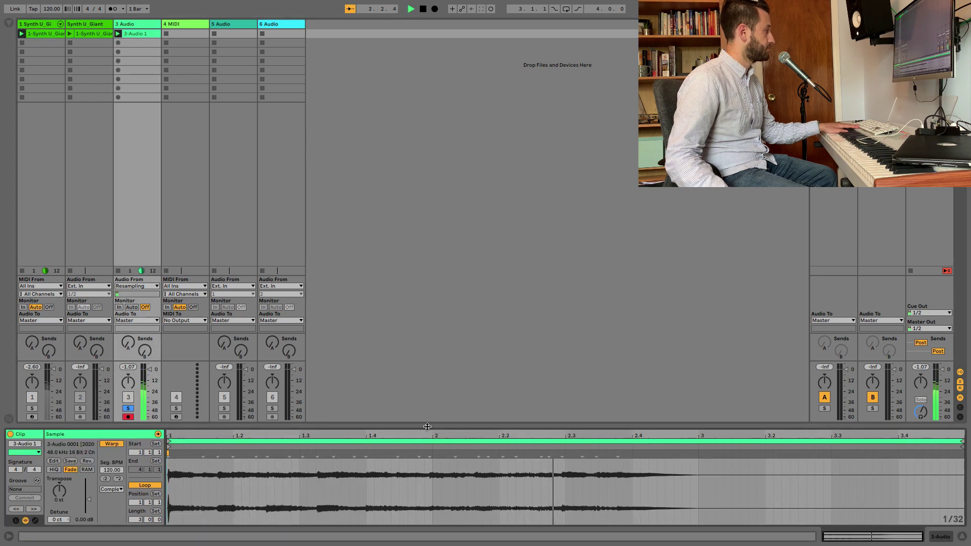
{"action": "left_click_drag", "start_coordinate": [427, 427], "coordinate": [426, 349]}
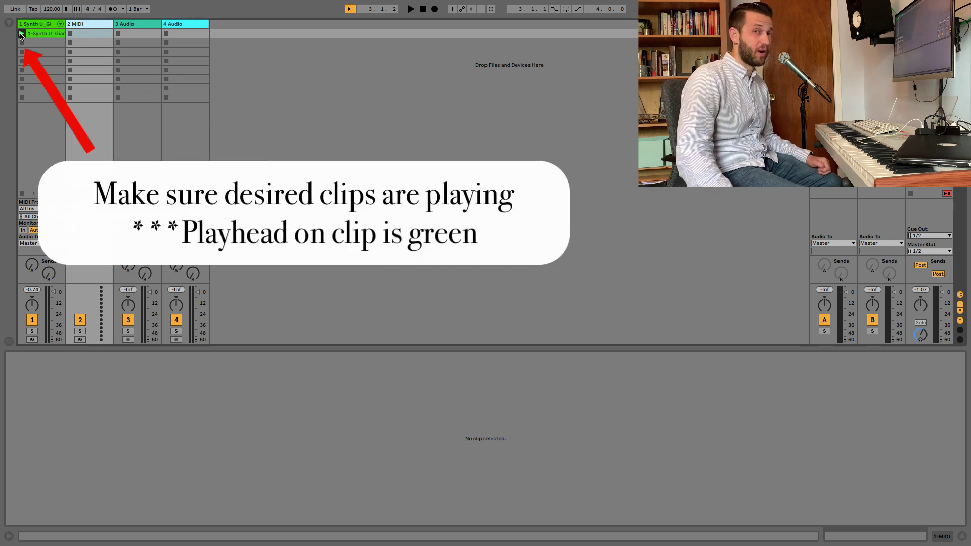
Step: Play the 1-Synth clip, show its notes, and open Export Audio/Video with Cmd+Shift+R
{"action": "left_click", "coordinate": [22, 34]}
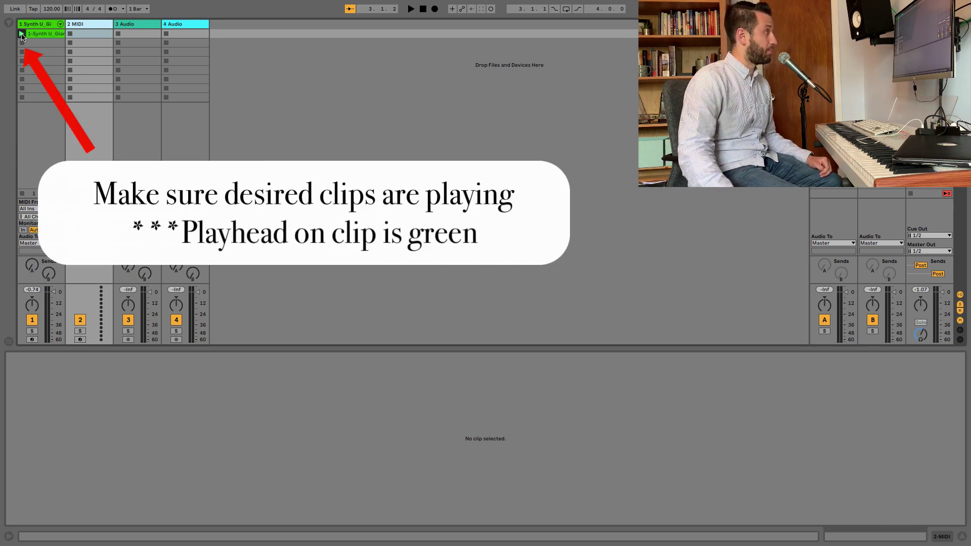
{"action": "left_click", "coordinate": [49, 24]}
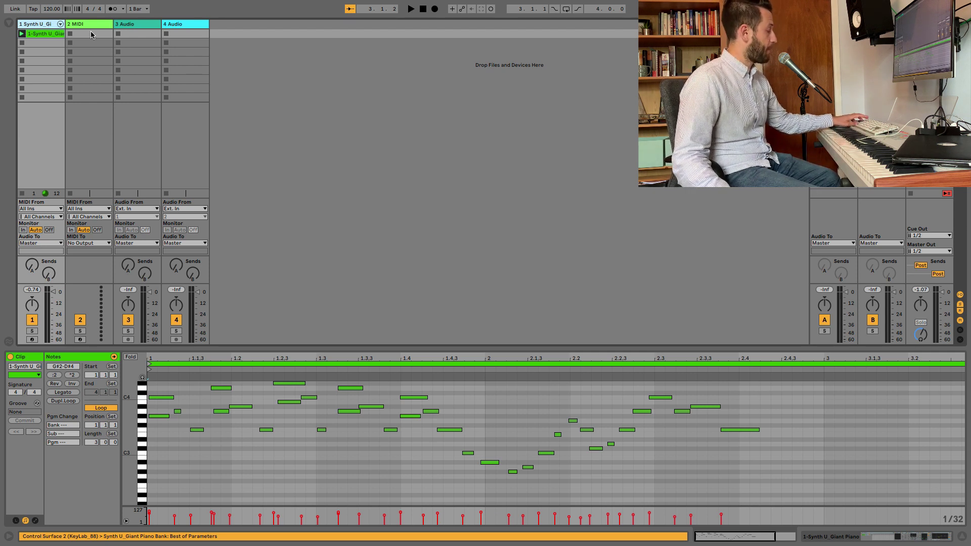
{"action": "key", "text": "super+shift+r"}
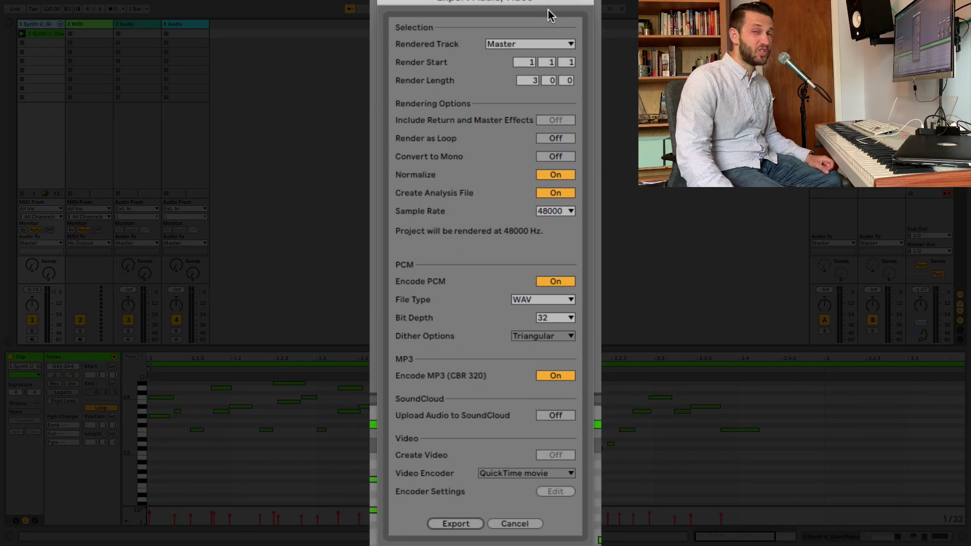
Step: Change Rendered Track from Master to Selected Tracks Only
{"action": "left_click", "coordinate": [542, 45]}
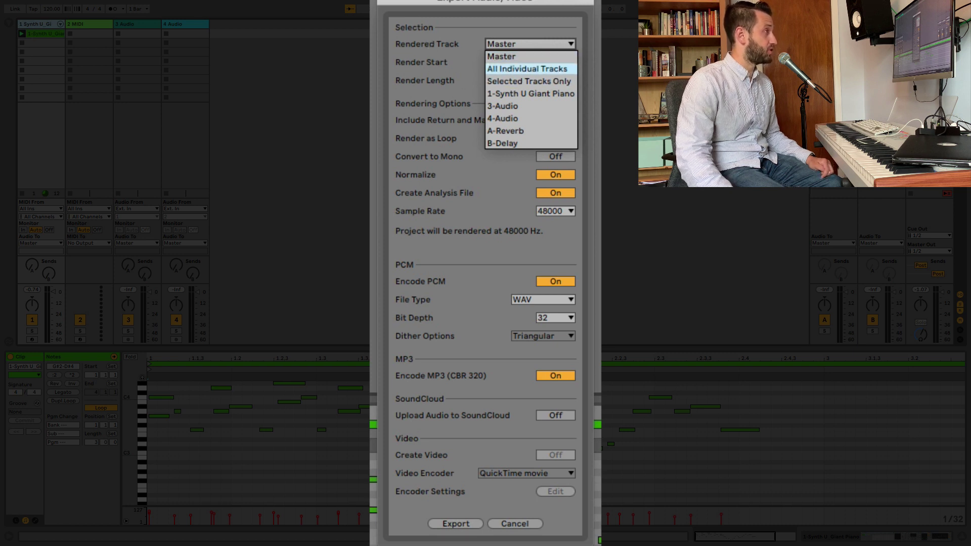
{"action": "left_click", "coordinate": [551, 82]}
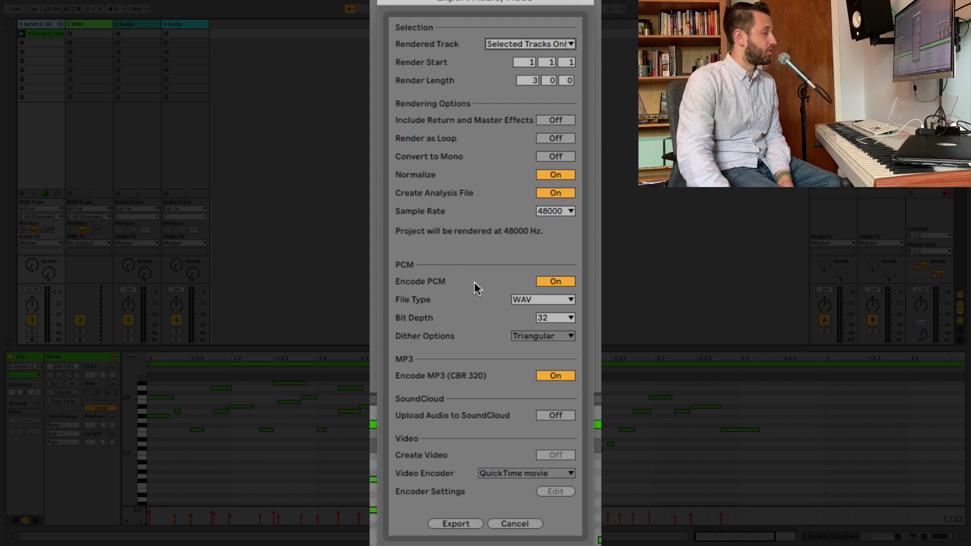
Step: Check the bit depth and export the render to the Desktop as 'riff'
{"action": "left_click", "coordinate": [570, 320]}
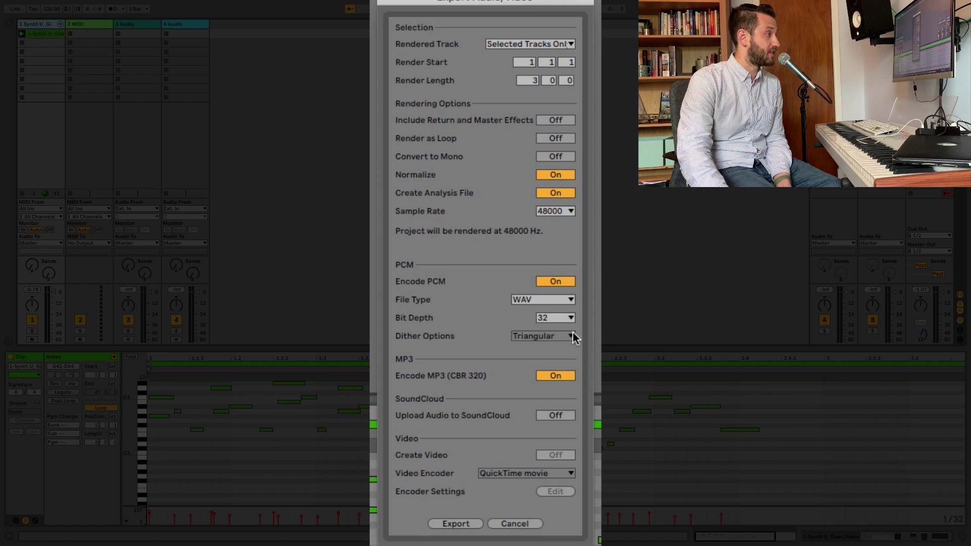
{"action": "left_click", "coordinate": [457, 524]}
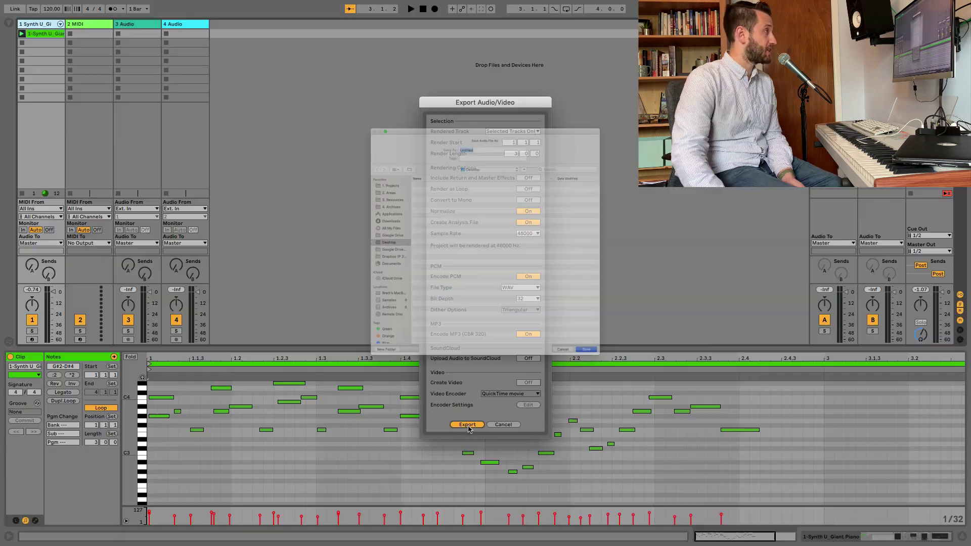
{"action": "type", "text": "r"}
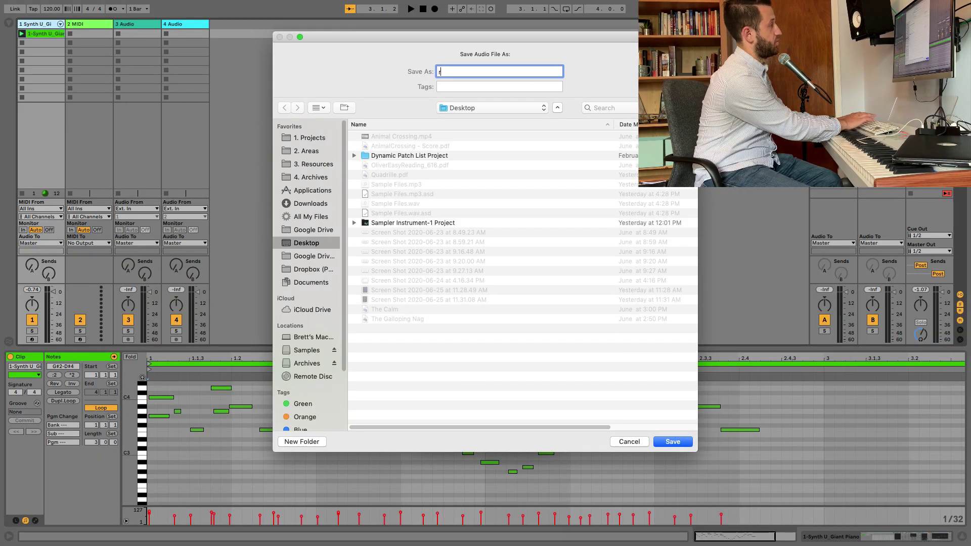
{"action": "type", "text": "iff"}
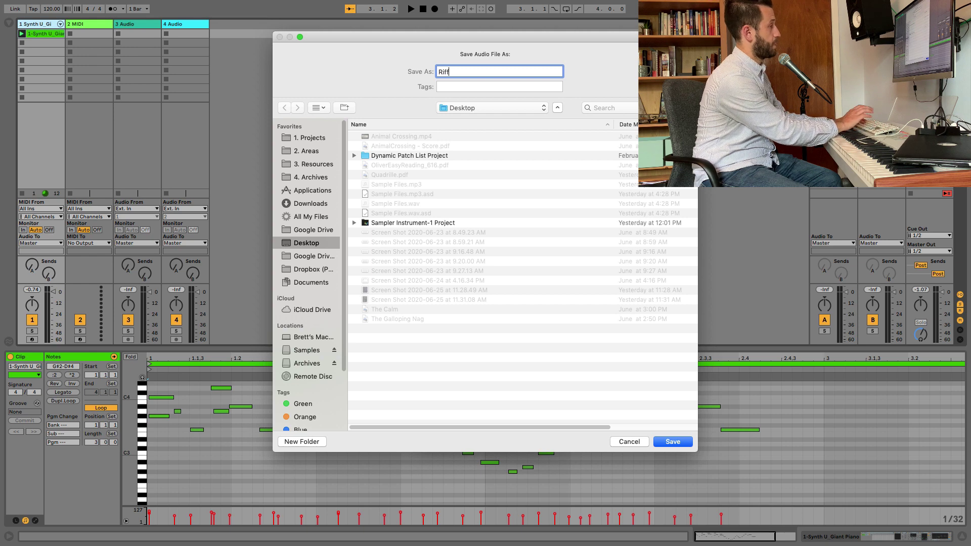
{"action": "key", "text": "Return"}
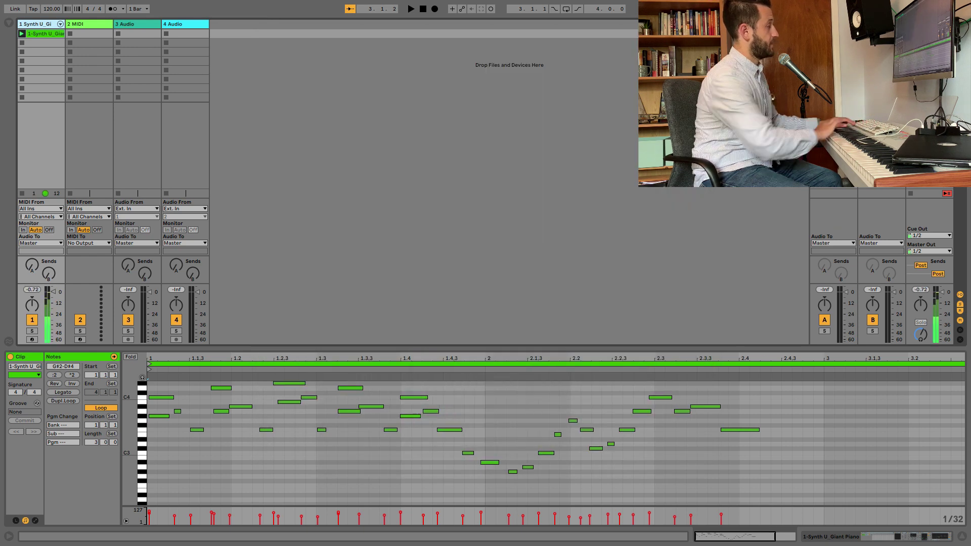
Step: Drag Riff.mp3 from the Desktop browser into a new track, play it, then stop
{"action": "left_click", "coordinate": [8, 24]}
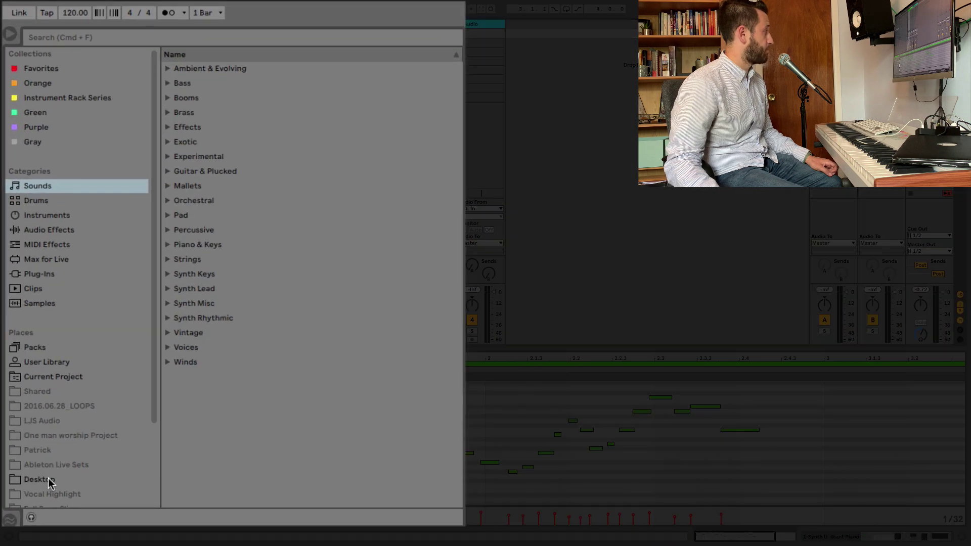
{"action": "left_click", "coordinate": [35, 316]}
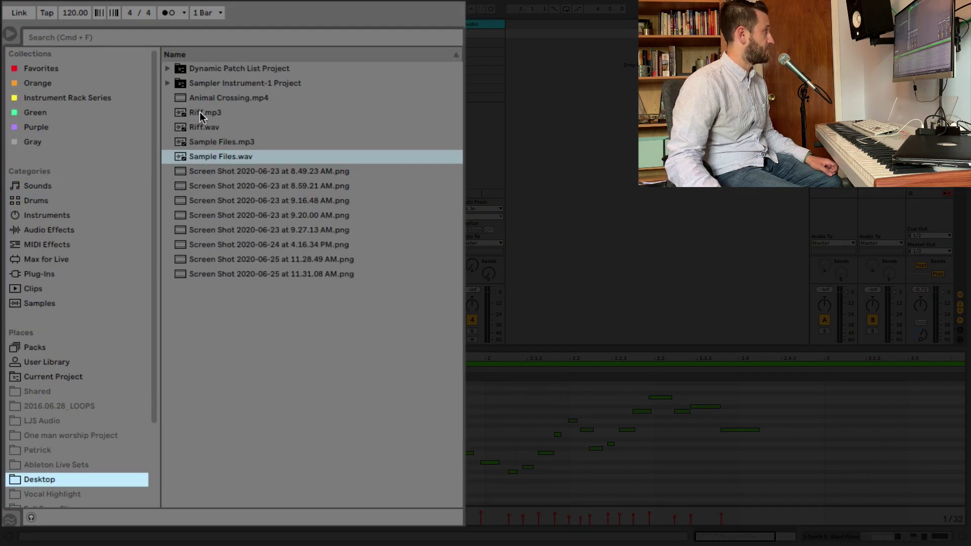
{"action": "left_click_drag", "start_coordinate": [198, 113], "coordinate": [849, 123]}
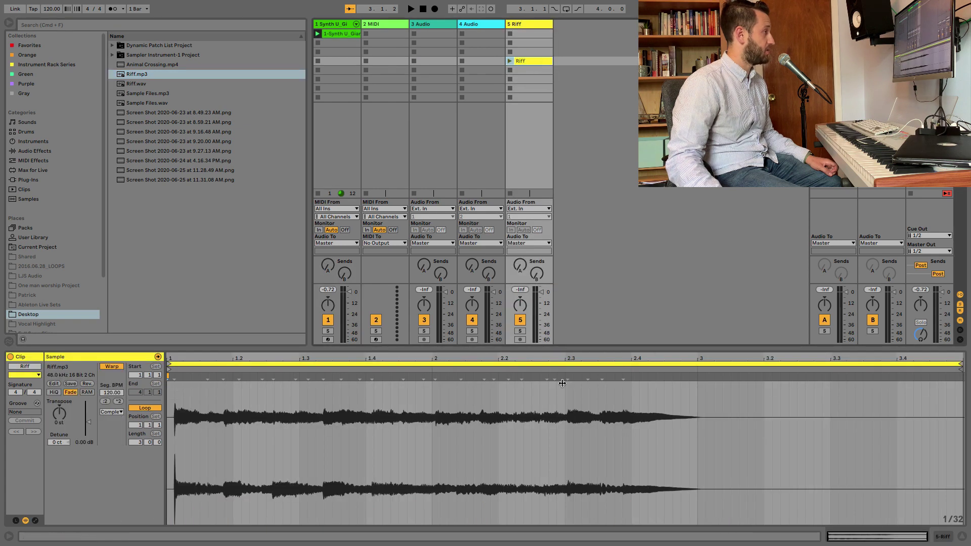
{"action": "left_click", "coordinate": [510, 61]}
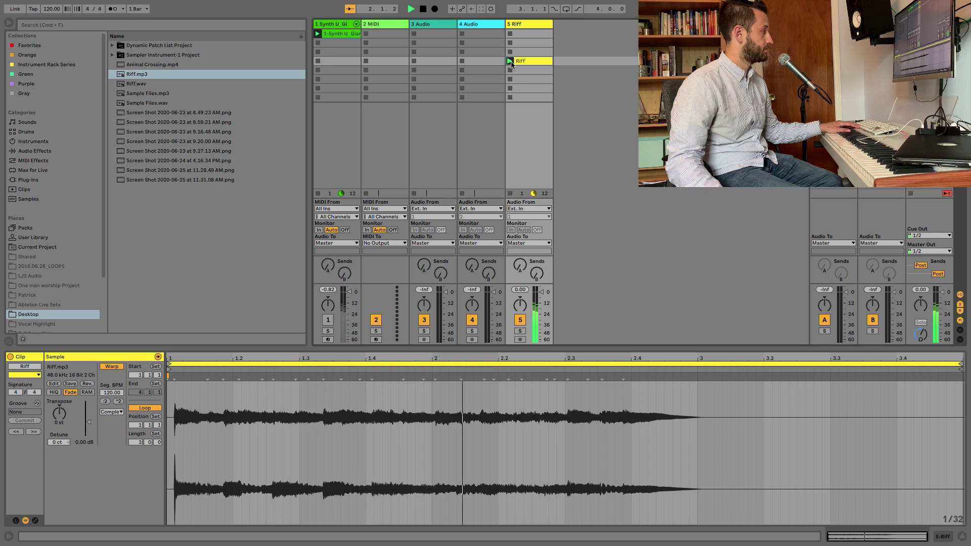
{"action": "key", "text": "space"}
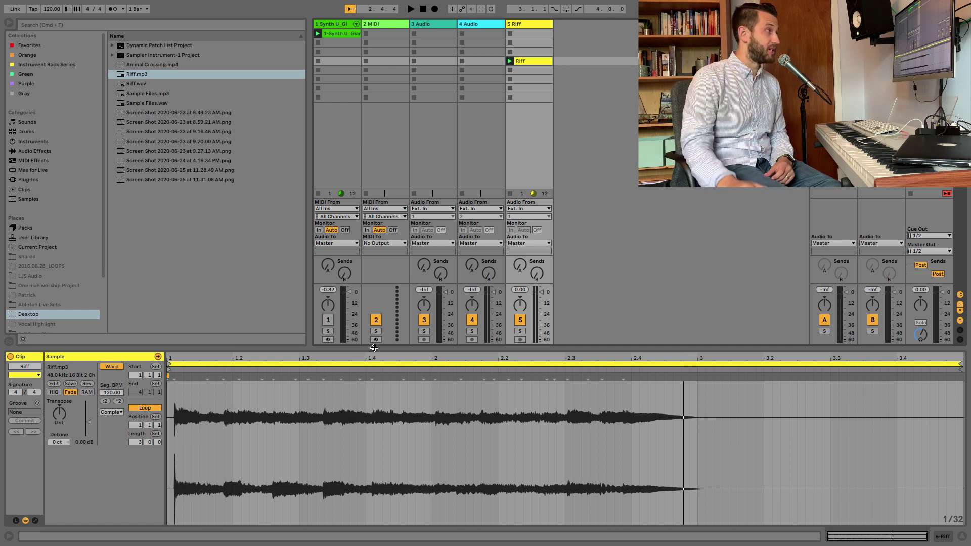
Step: Delete the Riff track and the old piano clip in track 1's first slot
{"action": "left_click", "coordinate": [529, 24]}
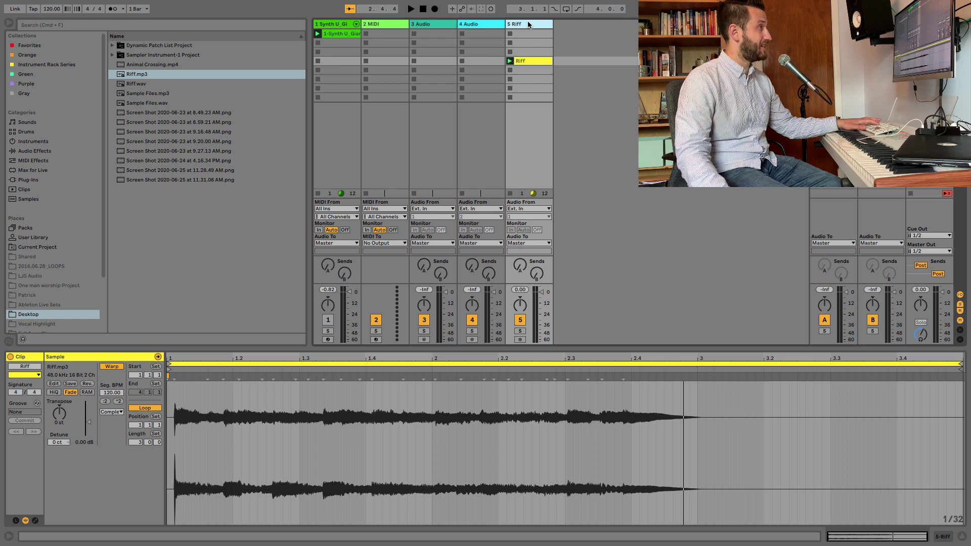
{"action": "key", "text": "Delete"}
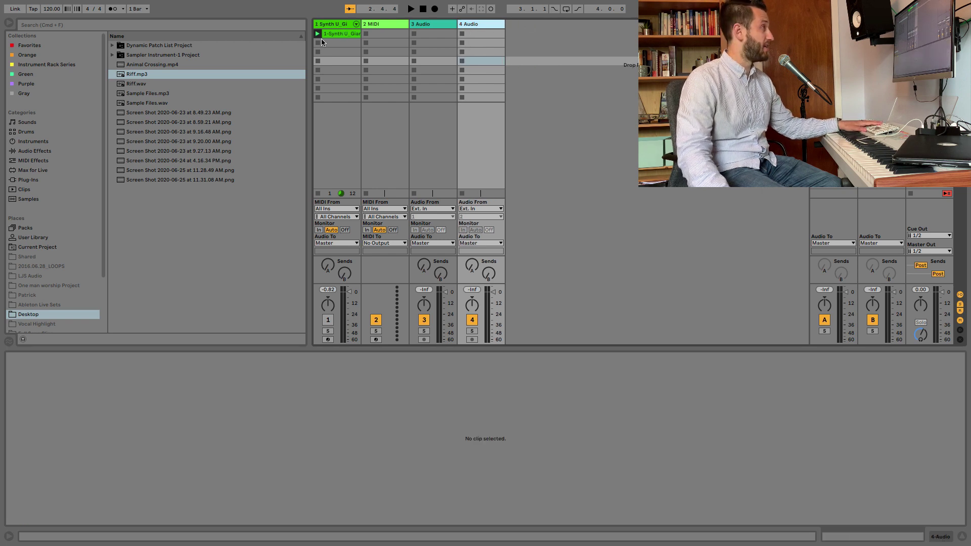
{"action": "left_click", "coordinate": [339, 32]}
{"action": "key", "text": "Delete"}
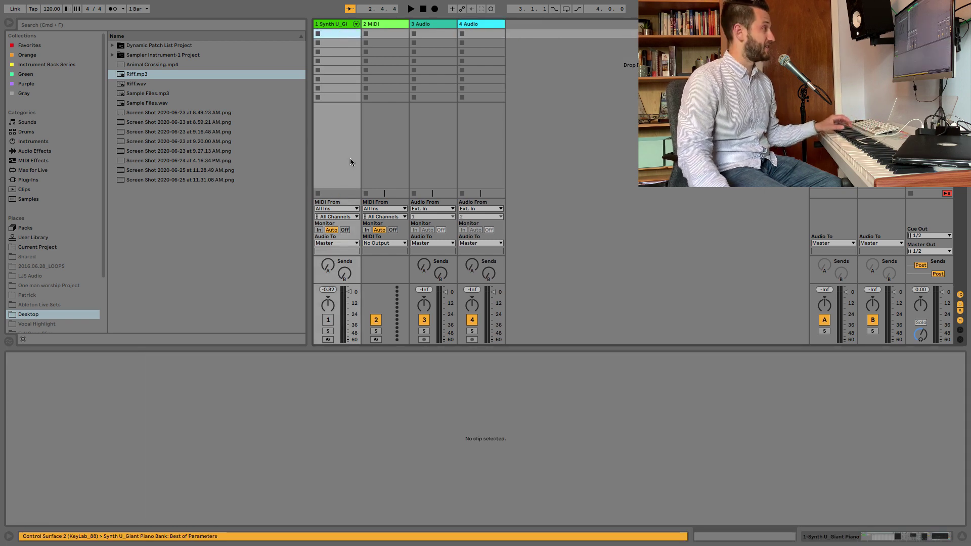
Step: Arm track 1 and record a new two-bar piano riff into its first slot
{"action": "left_click", "coordinate": [328, 339]}
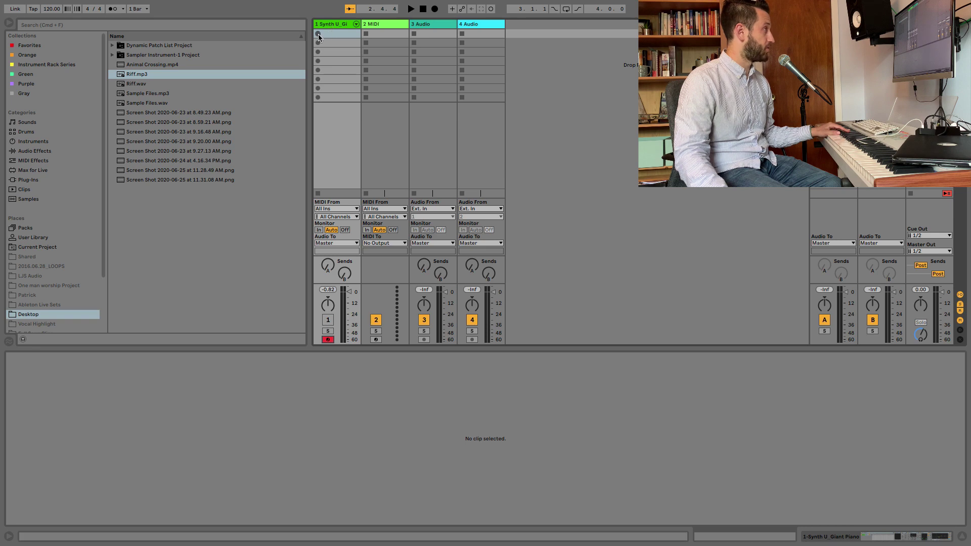
{"action": "left_click", "coordinate": [318, 34]}
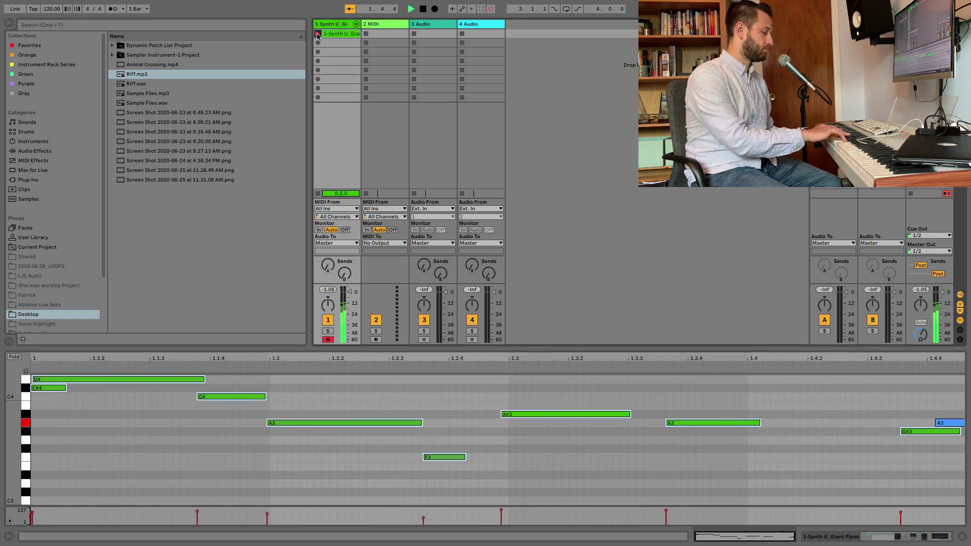
{"action": "left_click", "coordinate": [318, 33]}
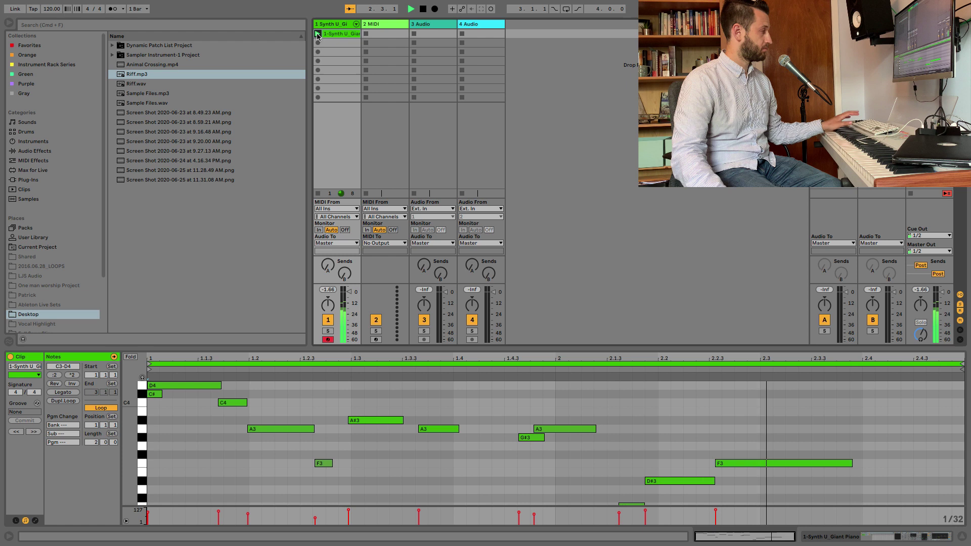
{"action": "key", "text": "space"}
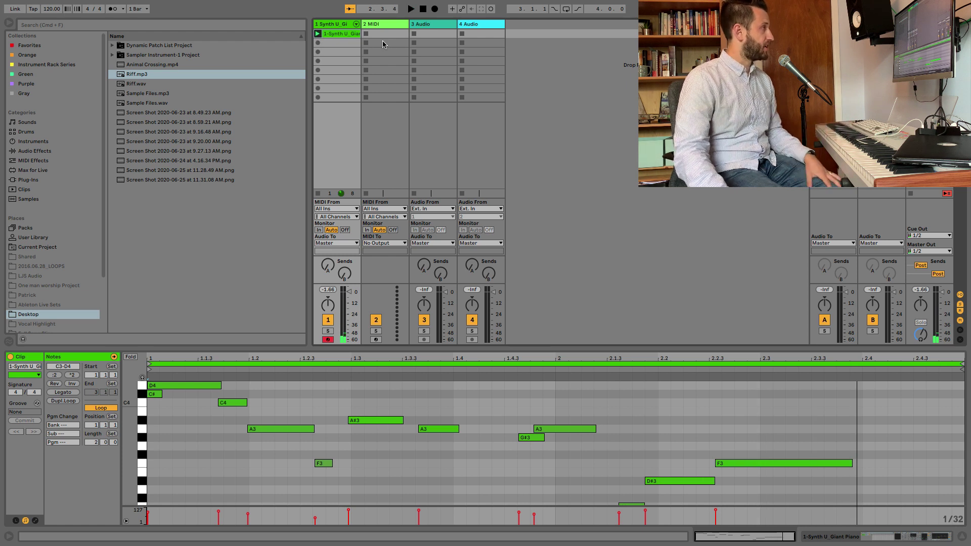
Step: Freeze and flatten the Synth U_Giant track, rendering the new riff as a two-bar audio clip
{"action": "right_click", "coordinate": [348, 25]}
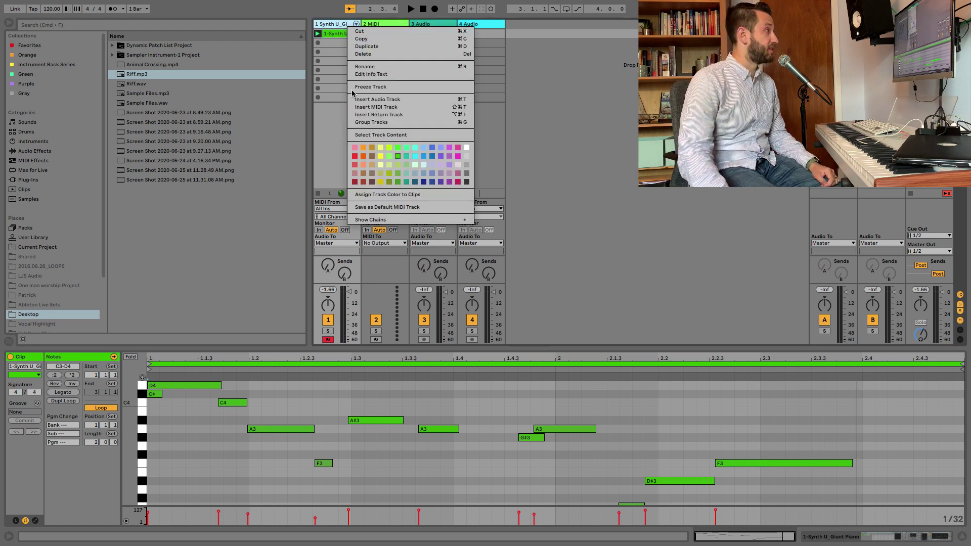
{"action": "left_click", "coordinate": [359, 87]}
{"action": "right_click", "coordinate": [345, 26]}
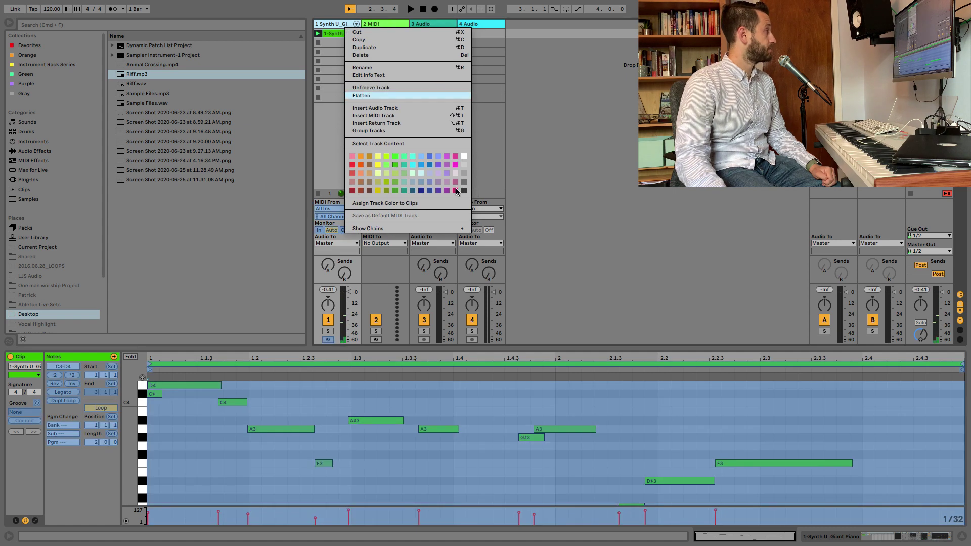
{"action": "left_click", "coordinate": [361, 95]}
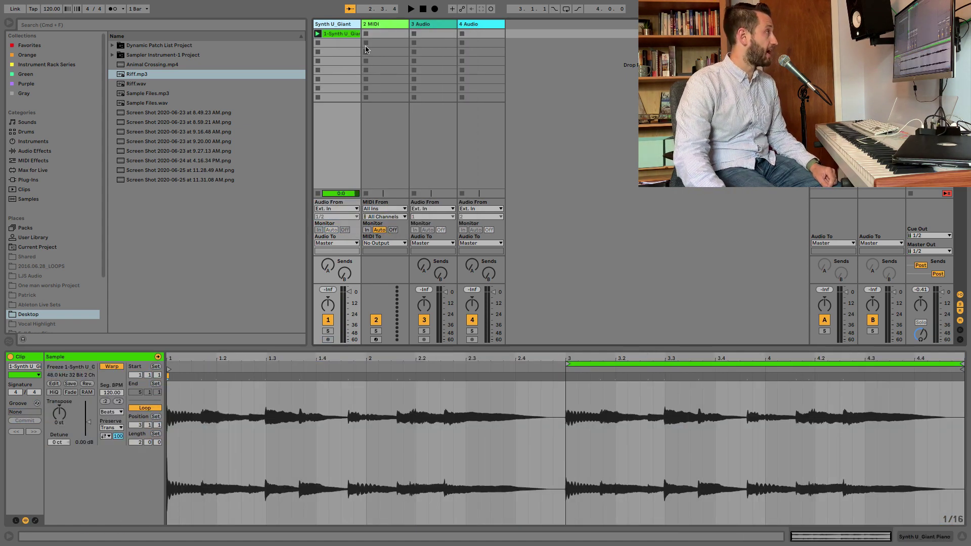
{"action": "right_click", "coordinate": [343, 33]}
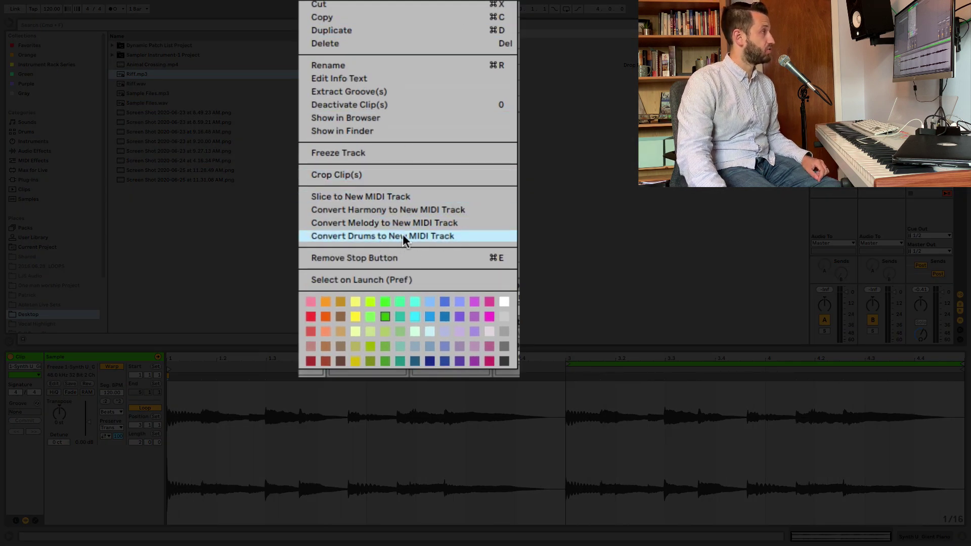
Step: Convert the audio riff's melody to a new MIDI track, then play and stop the converted clip
{"action": "left_click", "coordinate": [433, 223]}
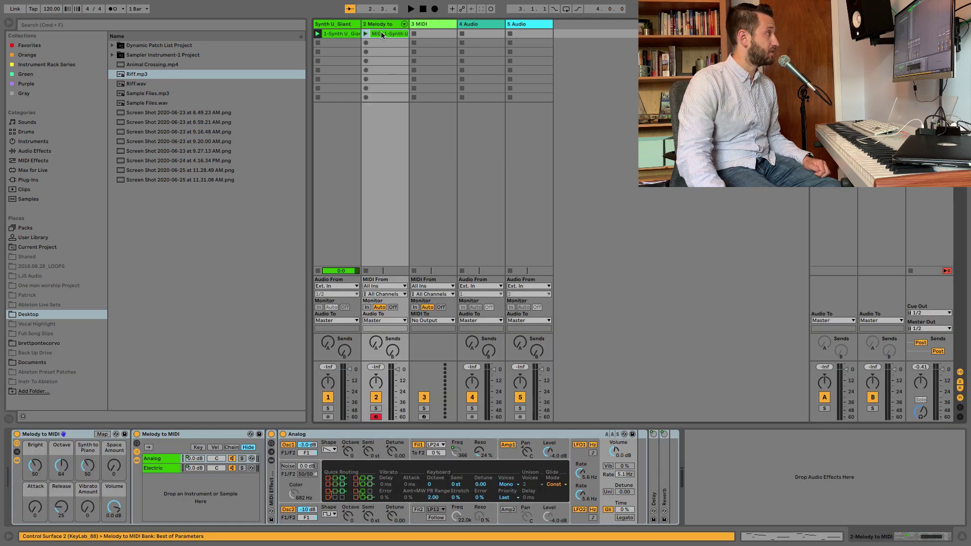
{"action": "left_click", "coordinate": [317, 271]}
{"action": "left_click", "coordinate": [366, 34]}
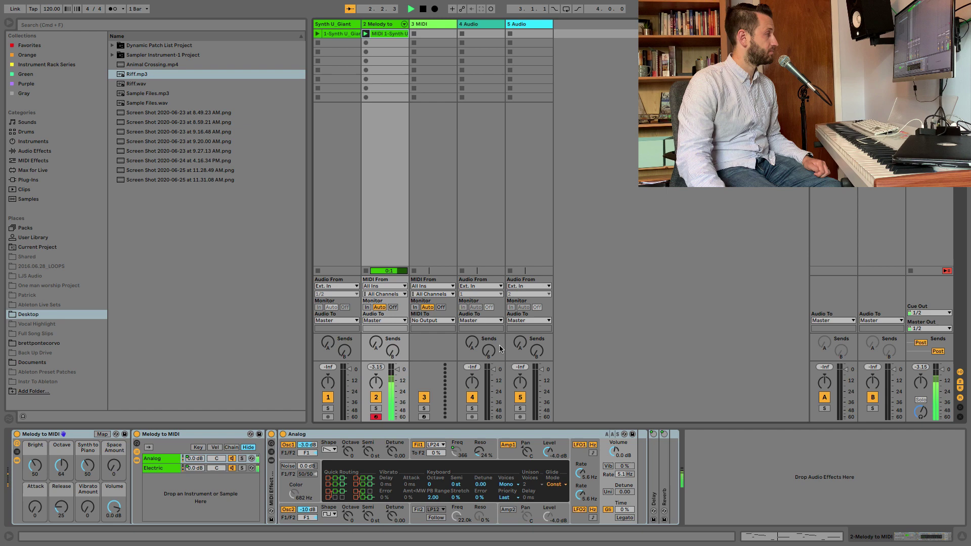
{"action": "key", "text": "space"}
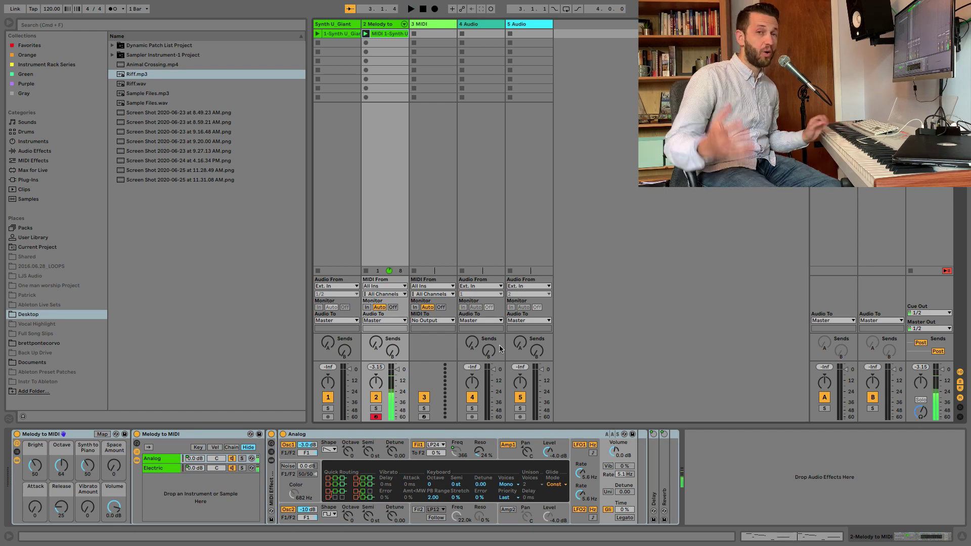